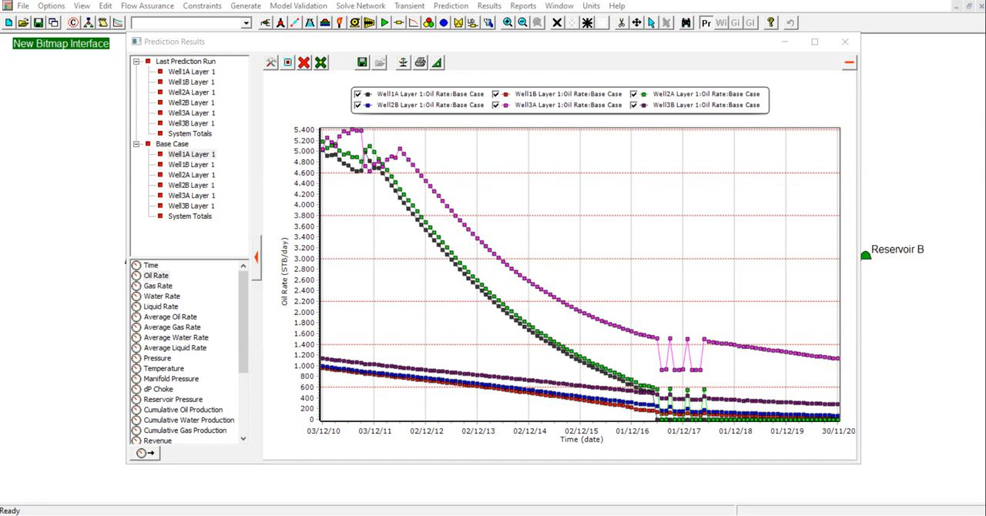
# Isolate the base-case Well1A Layer 1 oil rate curve by hiding the other five wells' curves, and close the plot after viewing it.
pyautogui.click(357, 105)
pyautogui.click(496, 94)
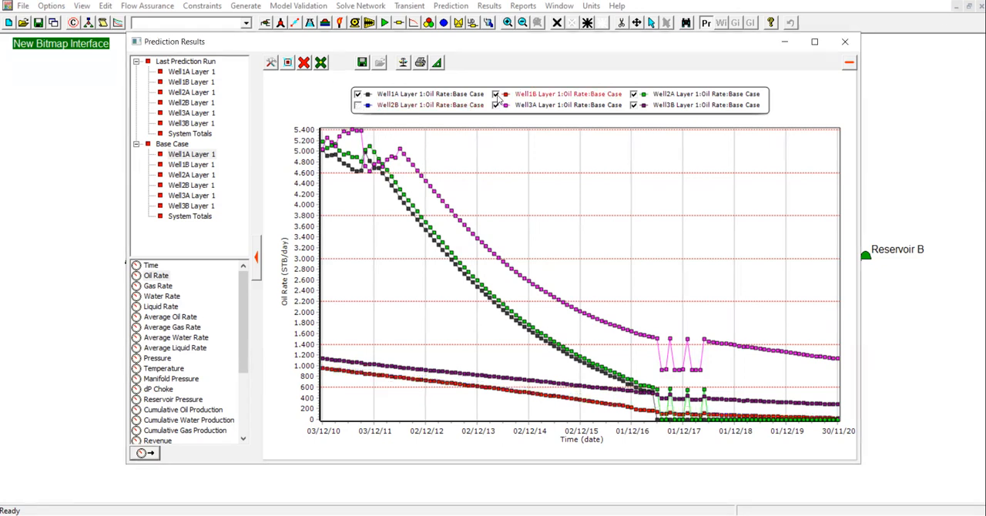
pyautogui.click(496, 105)
pyautogui.click(633, 94)
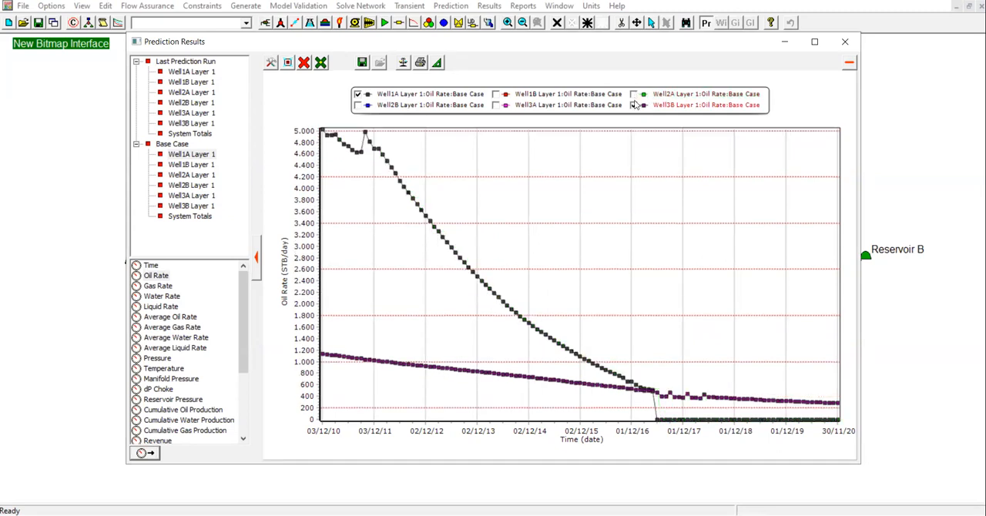
pyautogui.click(634, 104)
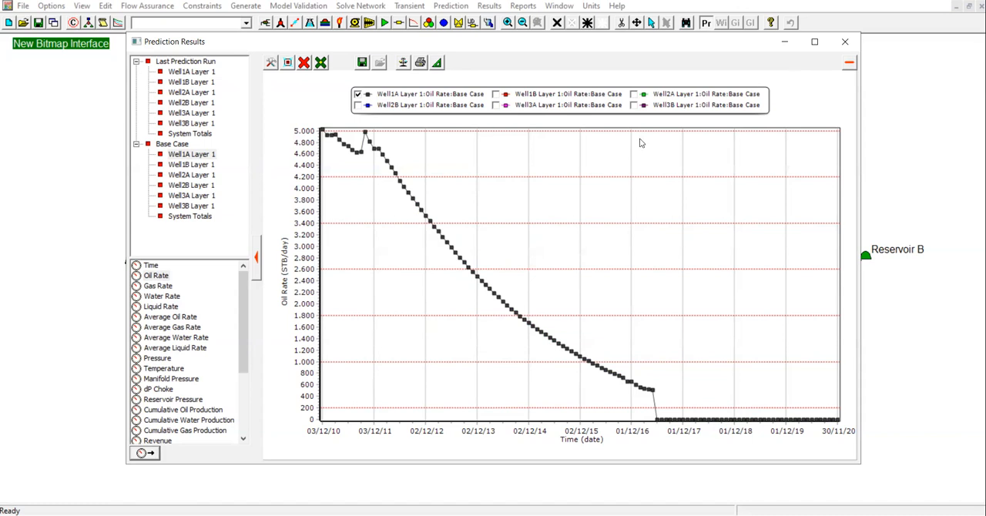
pyautogui.click(845, 42)
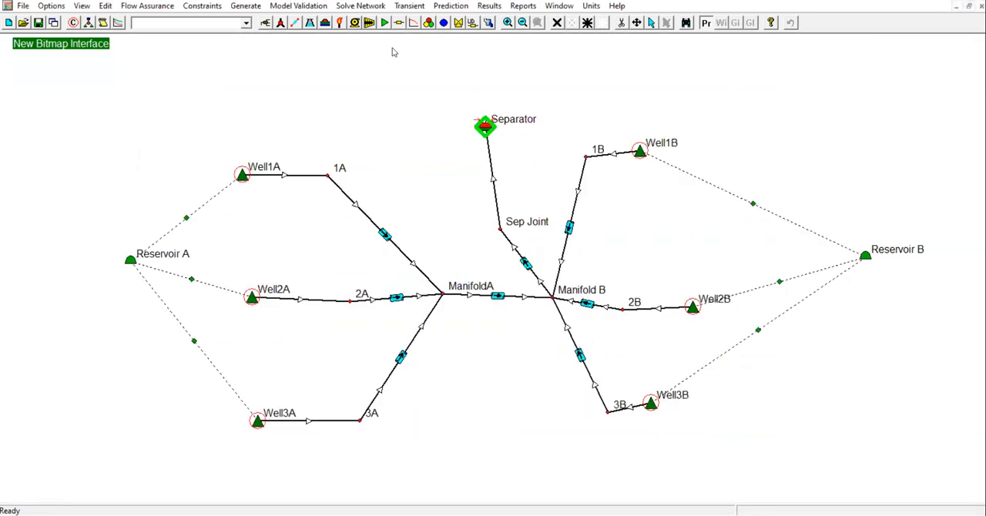
pyautogui.click(448, 6)
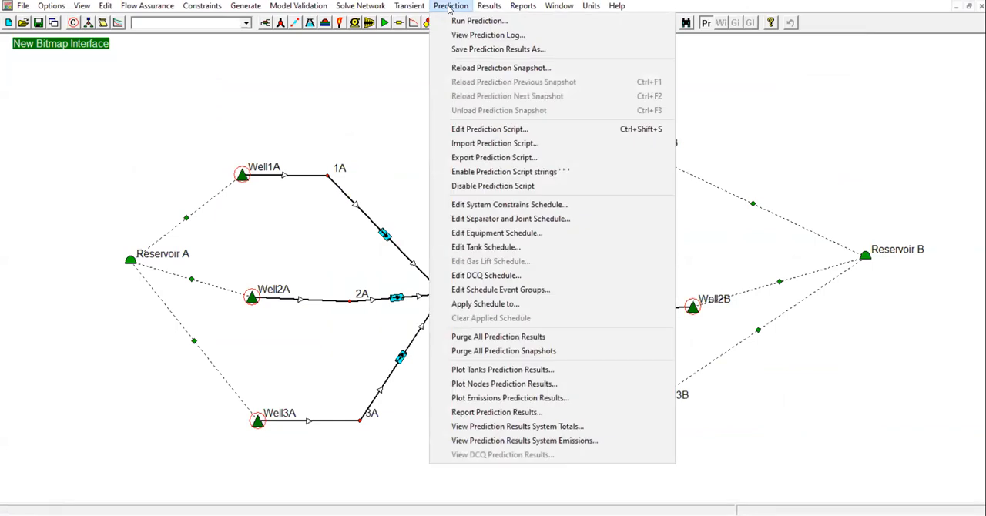
pyautogui.click(483, 72)
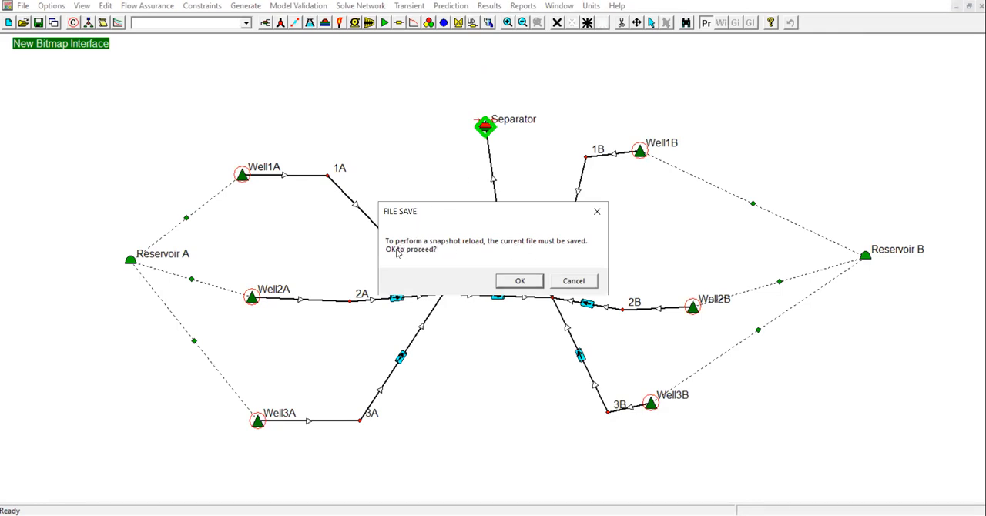
pyautogui.click(520, 281)
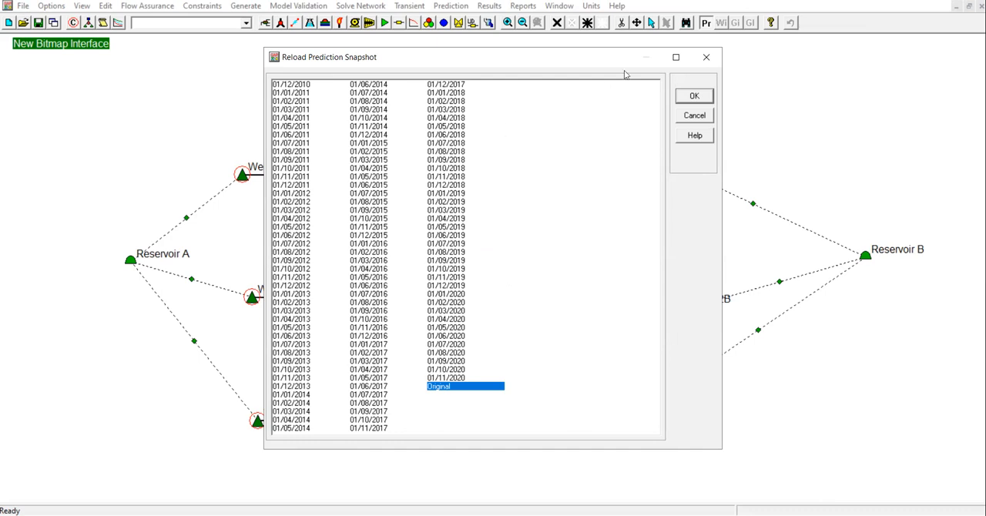
pyautogui.click(704, 58)
# Plot the base-case oil rate of Well1A Layer 1 alone from the node prediction results.
pyautogui.click(466, 6)
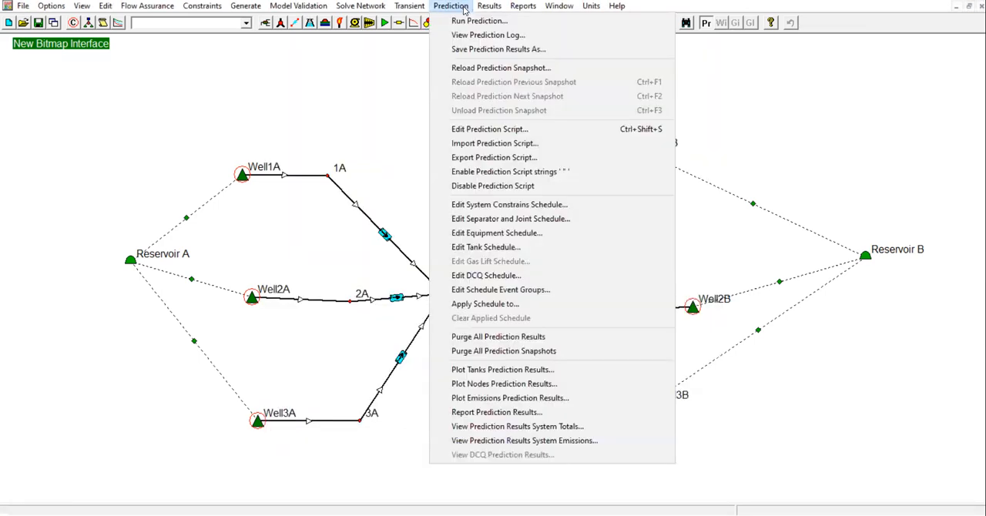
pyautogui.click(493, 384)
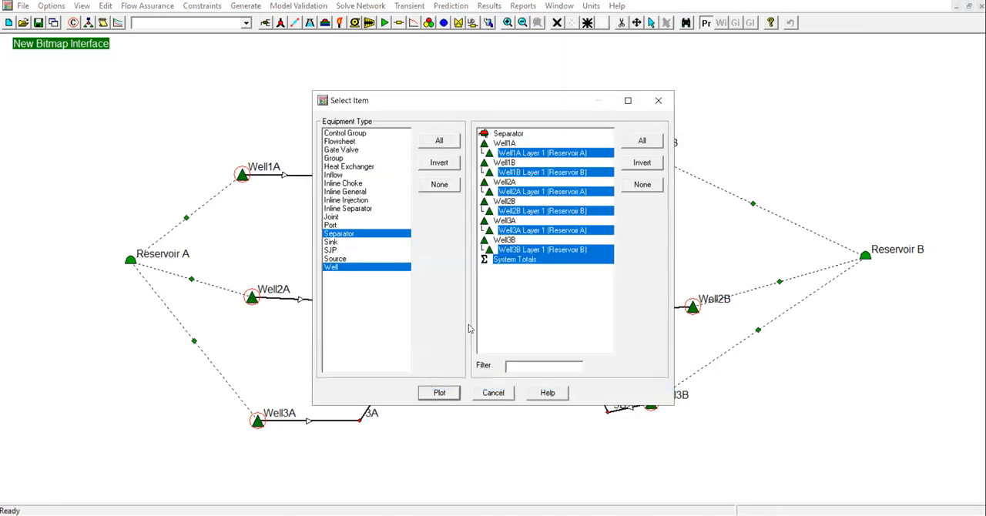
pyautogui.click(642, 185)
pyautogui.click(538, 154)
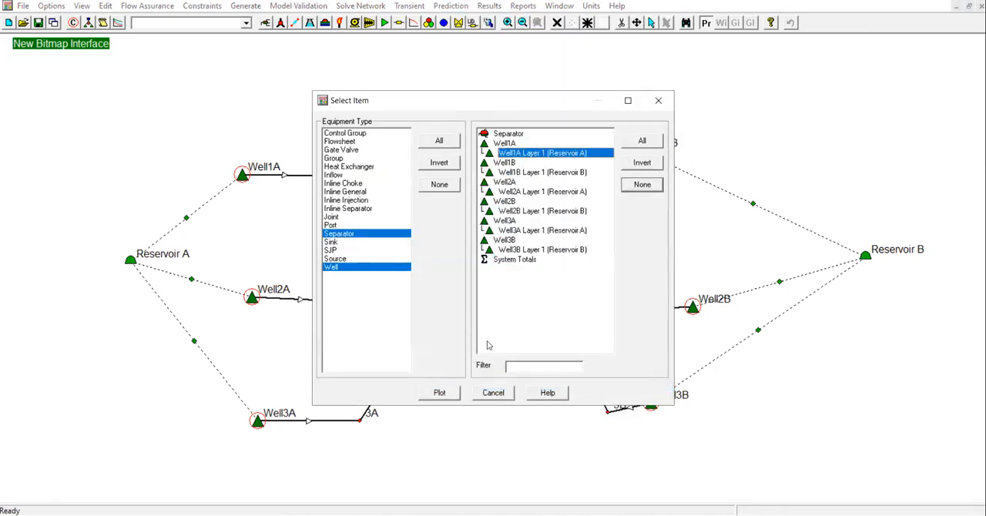
pyautogui.click(448, 397)
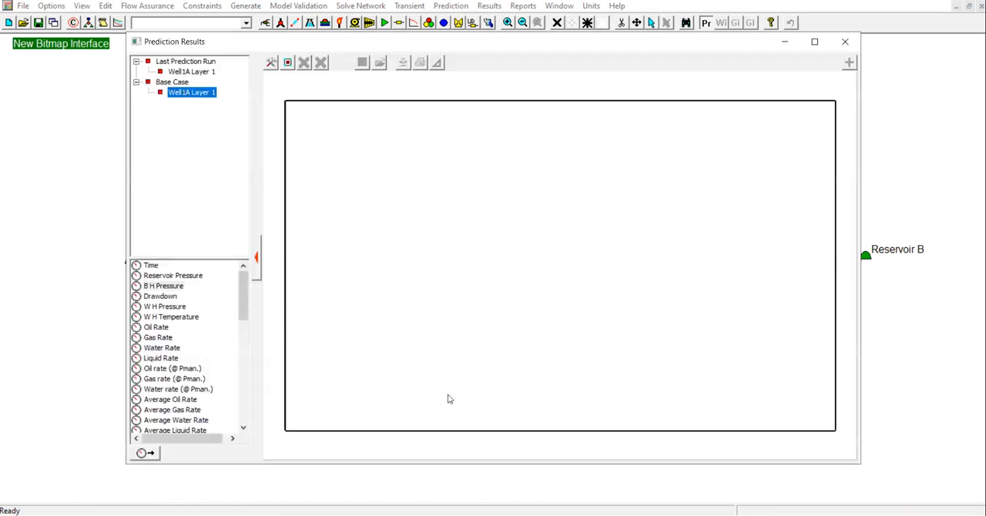
pyautogui.click(157, 327)
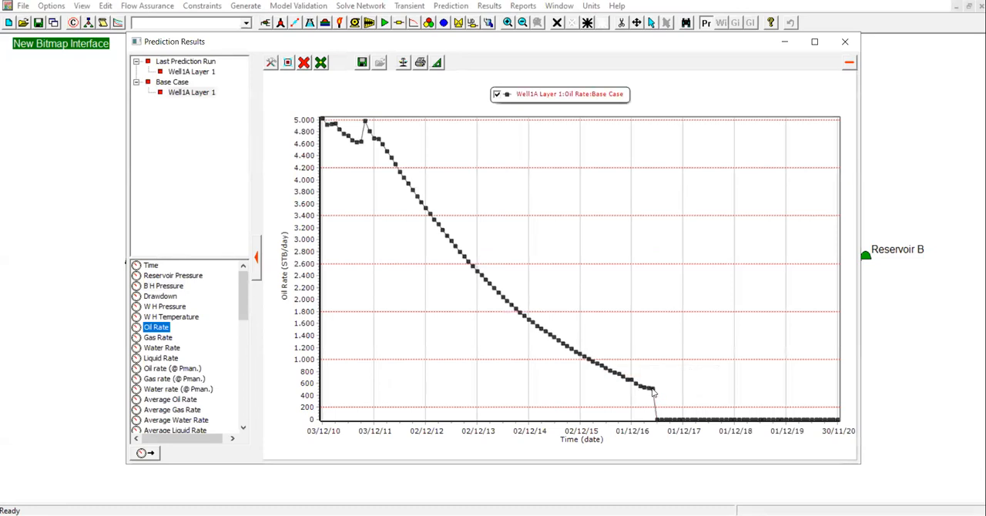
# Examine the Well1A oil rate points from late 2016 to mid-2017, just before the drop, and close the plot.
pyautogui.moveTo(619, 363); pyautogui.dragTo(681, 417)
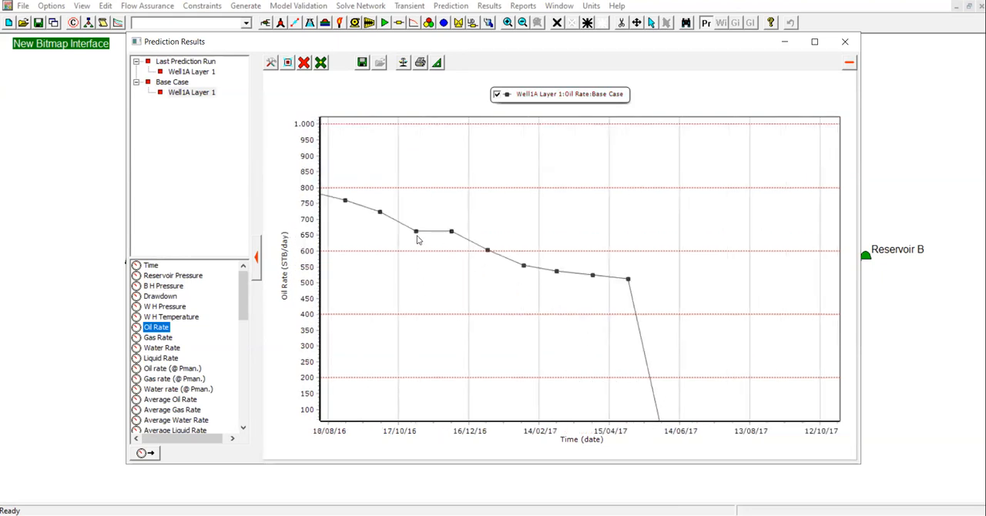
pyautogui.moveTo(420, 235)
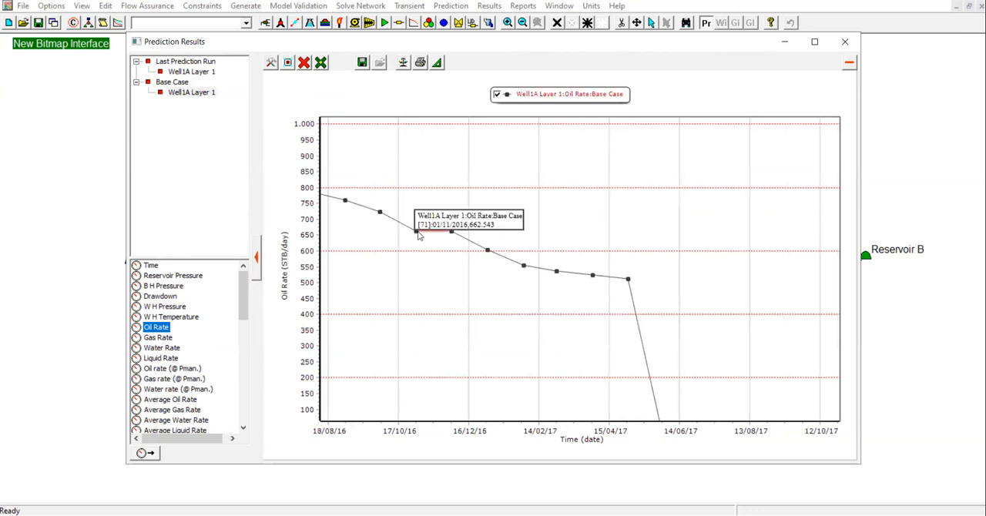
pyautogui.moveTo(628, 283)
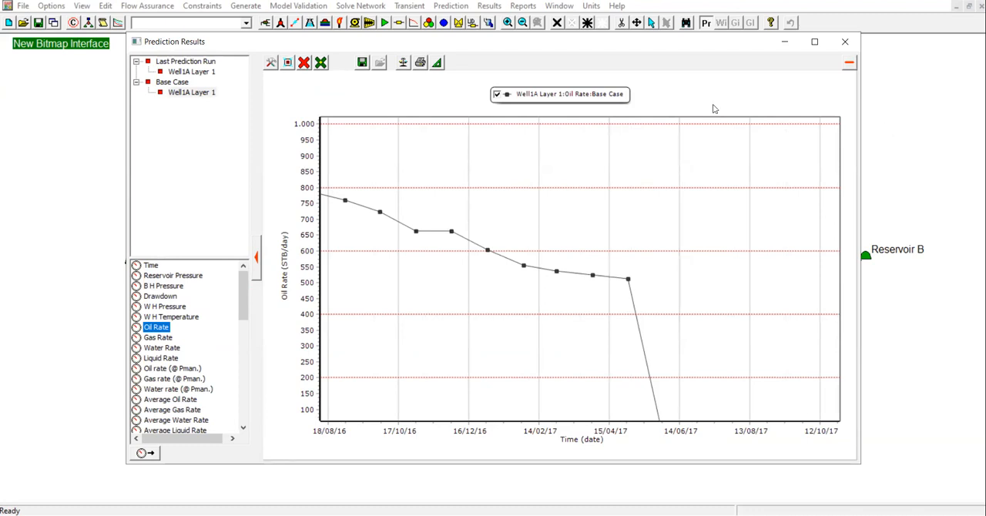
pyautogui.click(846, 42)
# Reload the prediction snapshot dated 01/05/2017.
pyautogui.click(450, 5)
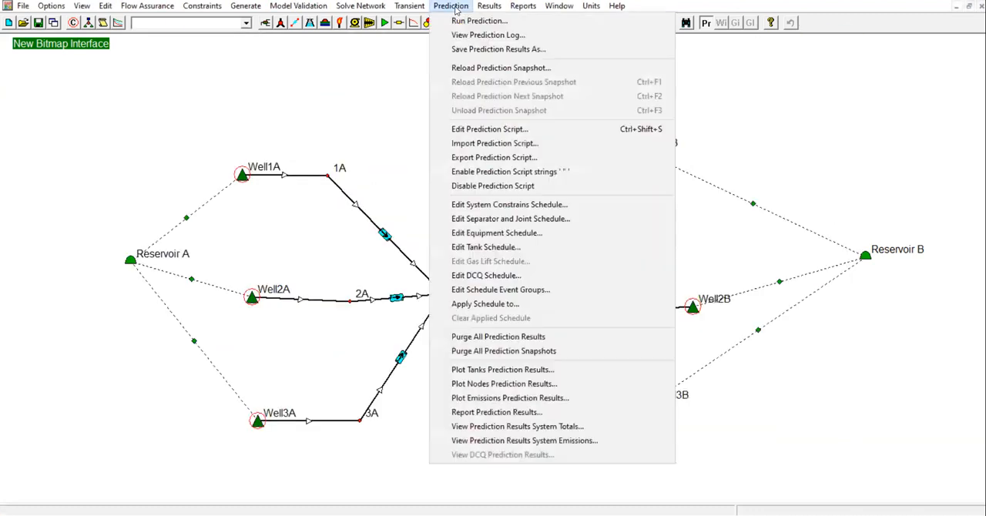
pyautogui.click(502, 69)
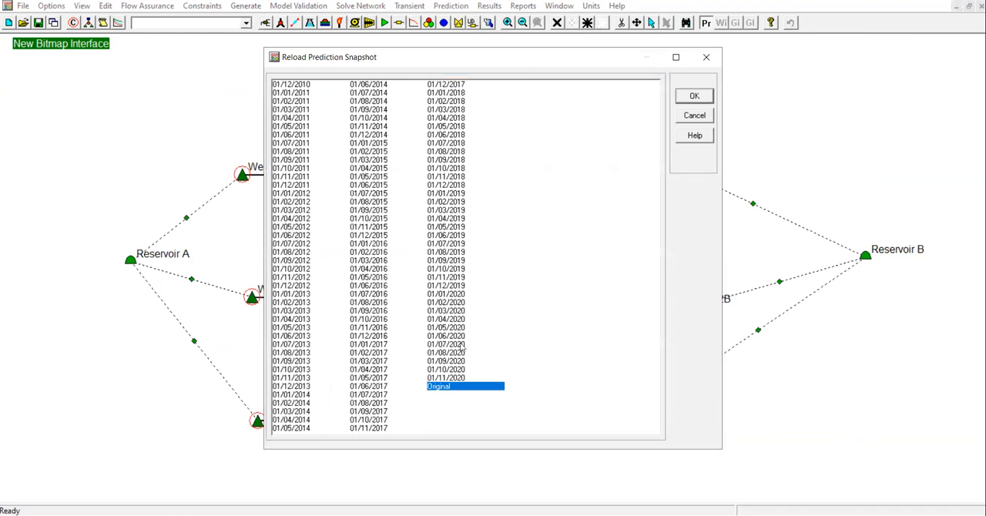
pyautogui.click(377, 378)
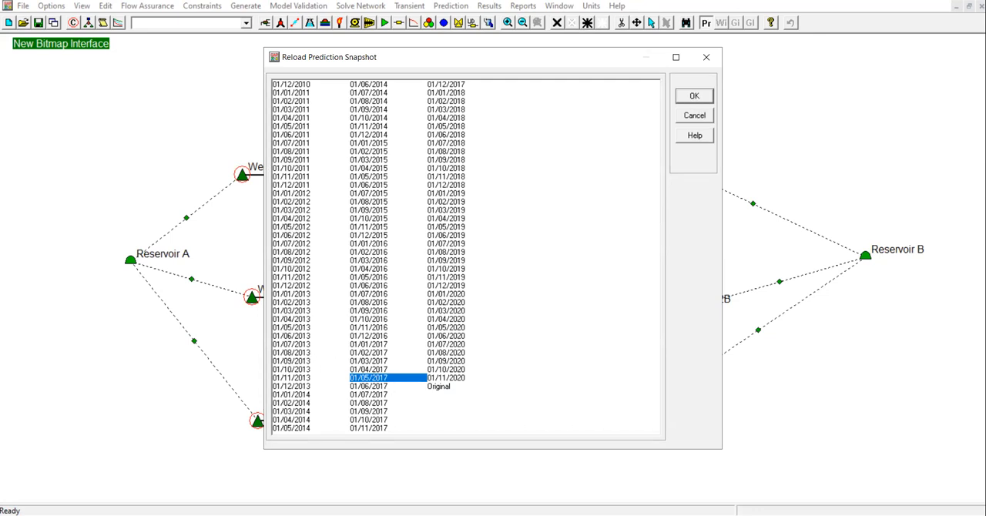
pyautogui.click(703, 100)
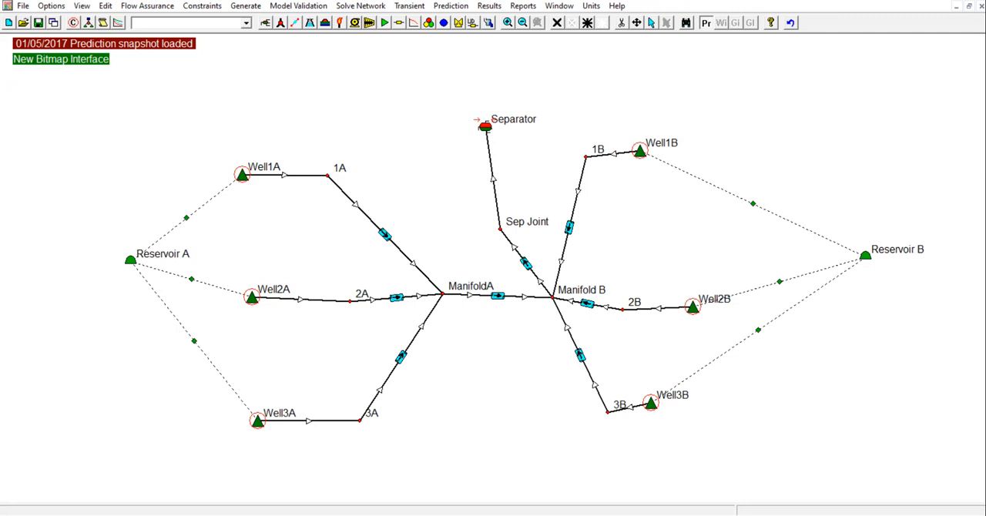
# Initialise Well1A's VLP/IPR calculation from the solver results and calculate the operating point.
pyautogui.click(241, 174)
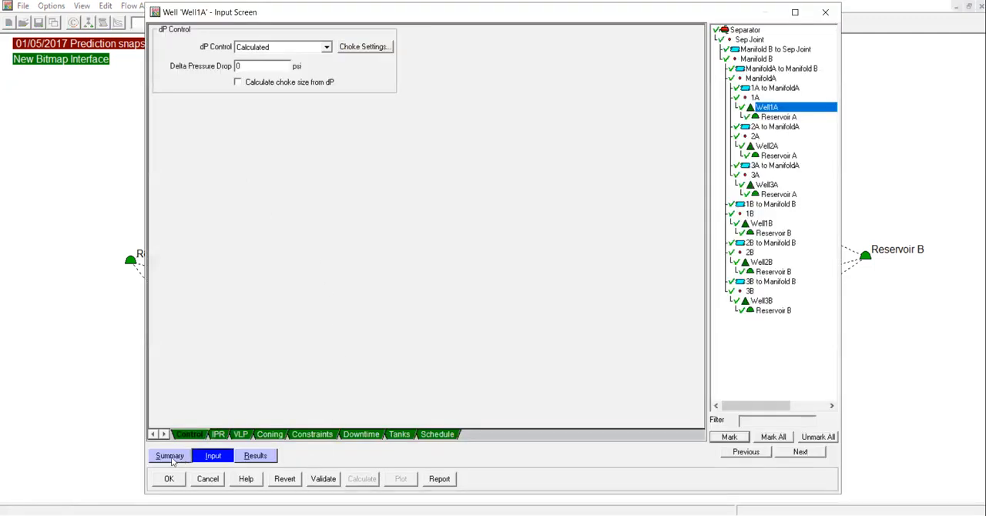
pyautogui.click(177, 457)
pyautogui.click(362, 479)
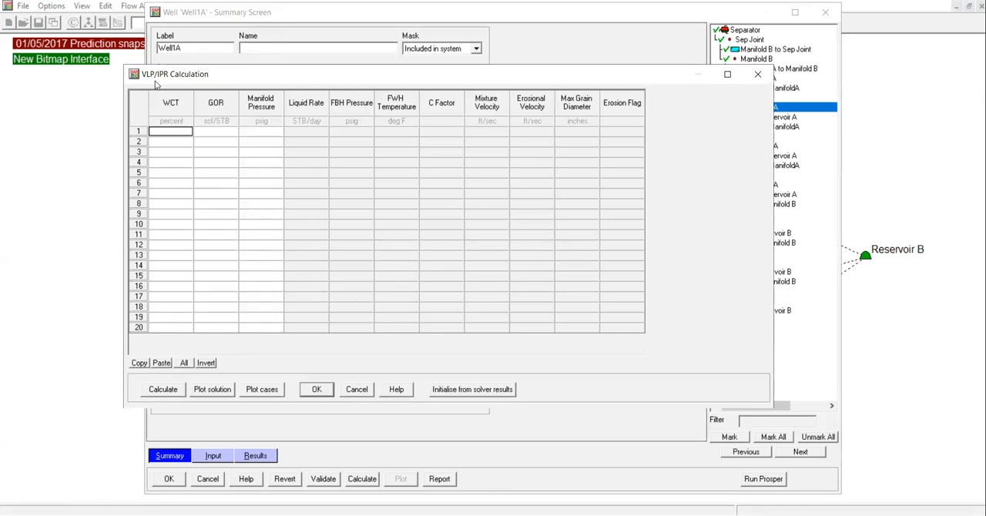
pyautogui.click(171, 395)
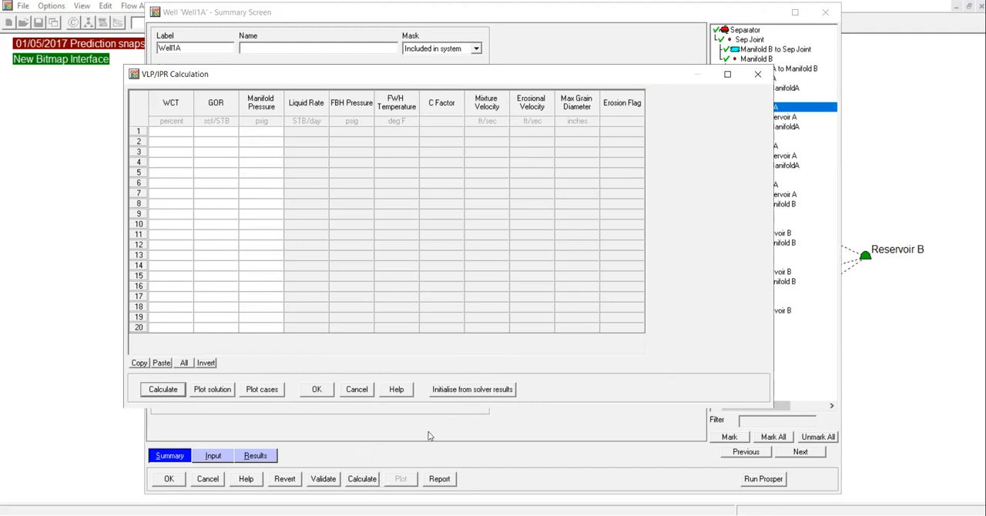
pyautogui.click(496, 395)
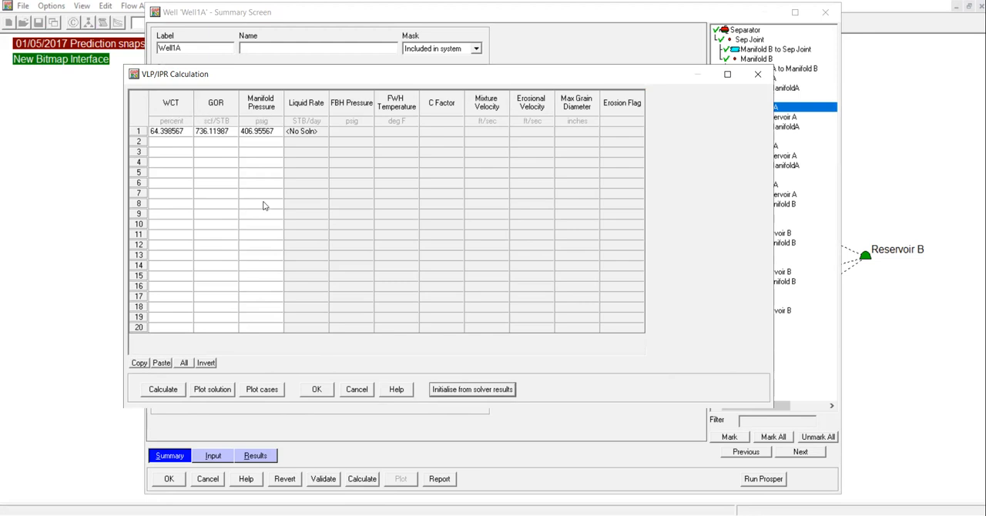
pyautogui.click(163, 390)
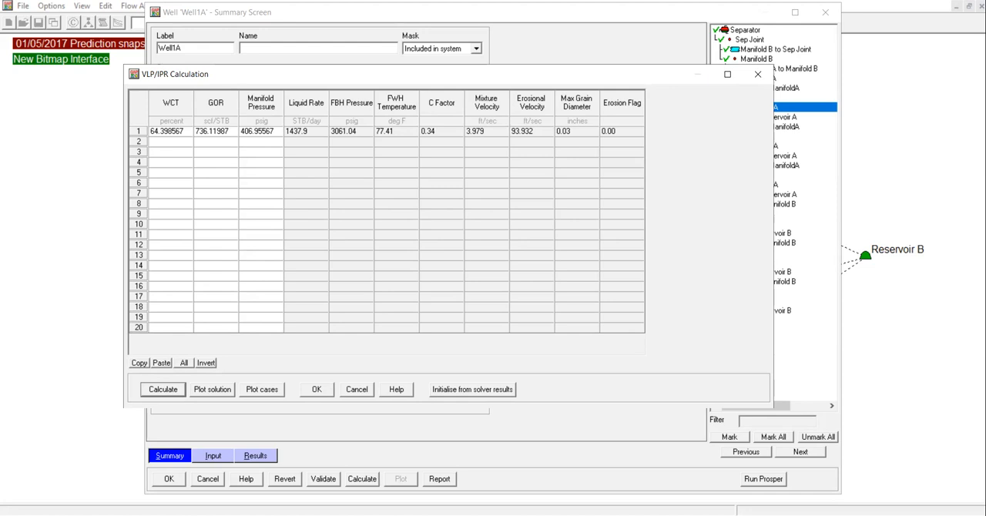
# Plot Well1A's VLP/IPR solution, examine the curve intersection close up and at full scale, and close the plot.
pyautogui.click(211, 392)
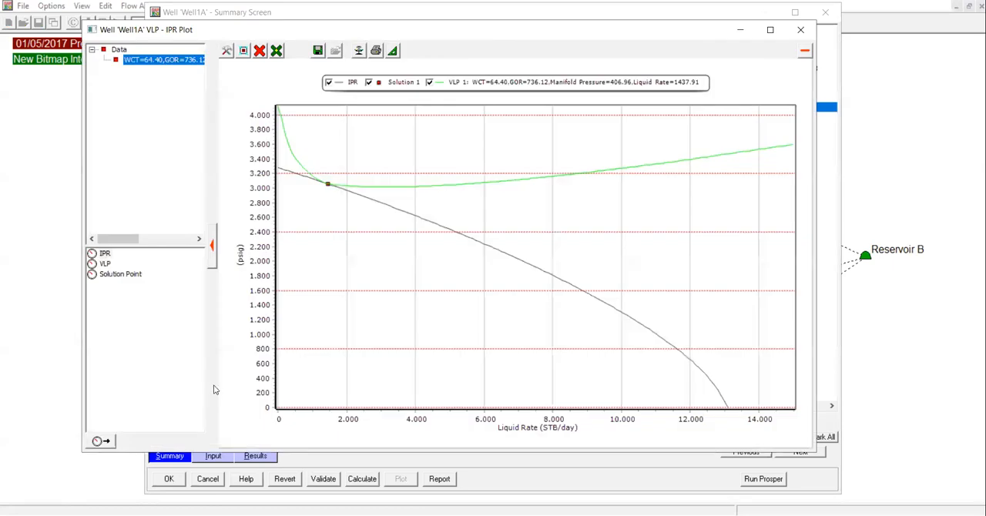
pyautogui.moveTo(253, 29); pyautogui.dragTo(246, 67)
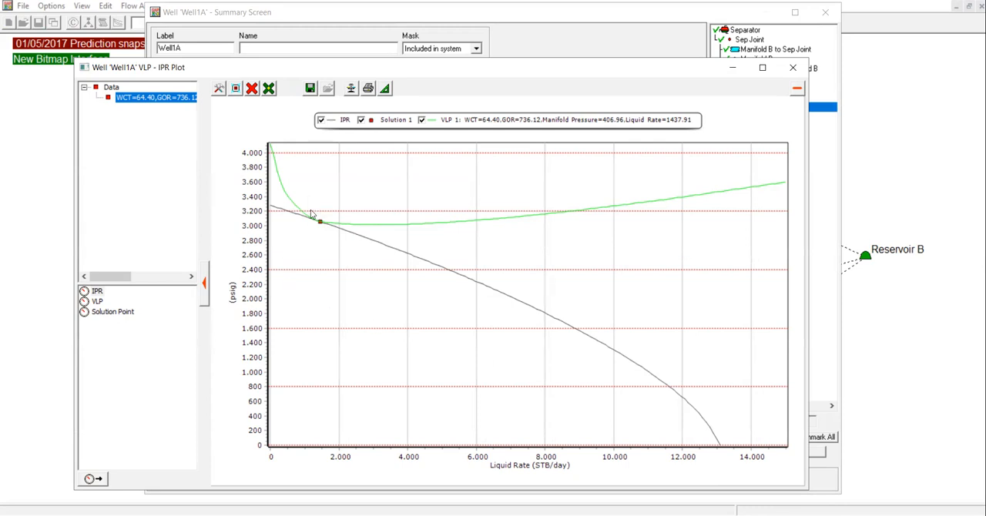
pyautogui.moveTo(306, 203); pyautogui.dragTo(335, 244)
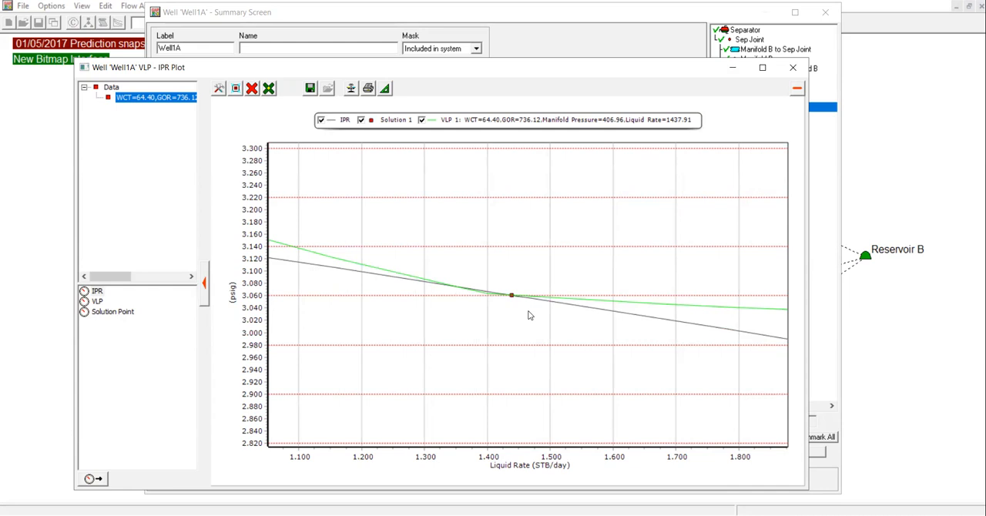
pyautogui.click(235, 89)
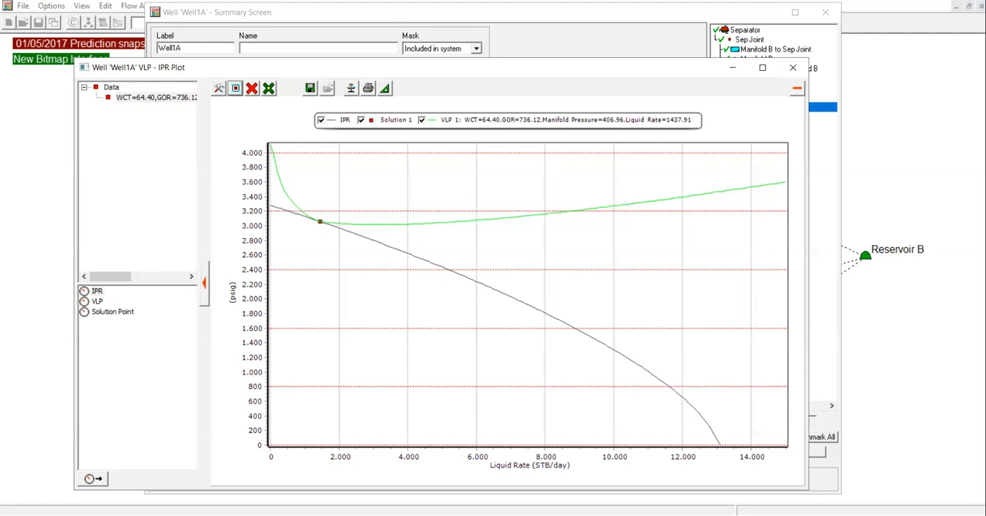
pyautogui.moveTo(309, 64); pyautogui.dragTo(302, 205)
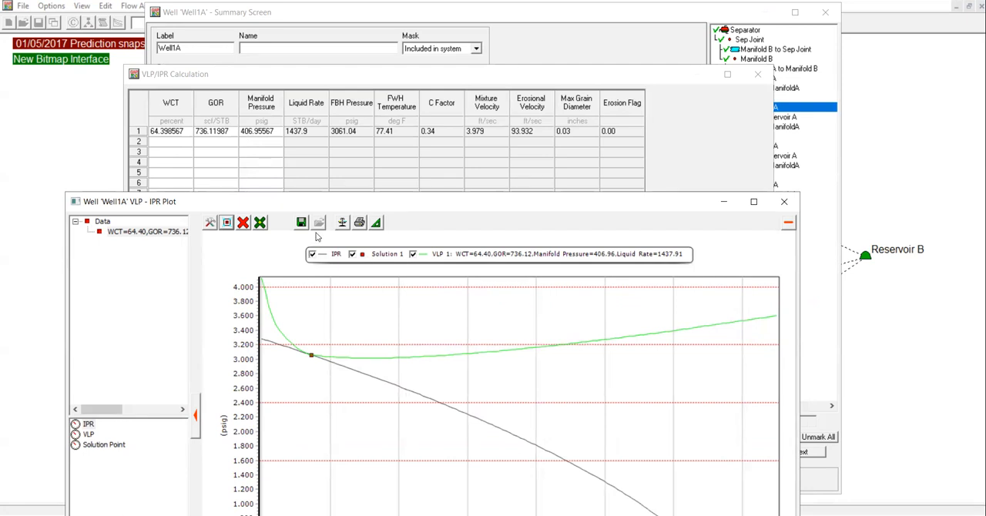
pyautogui.moveTo(339, 204); pyautogui.dragTo(373, 172)
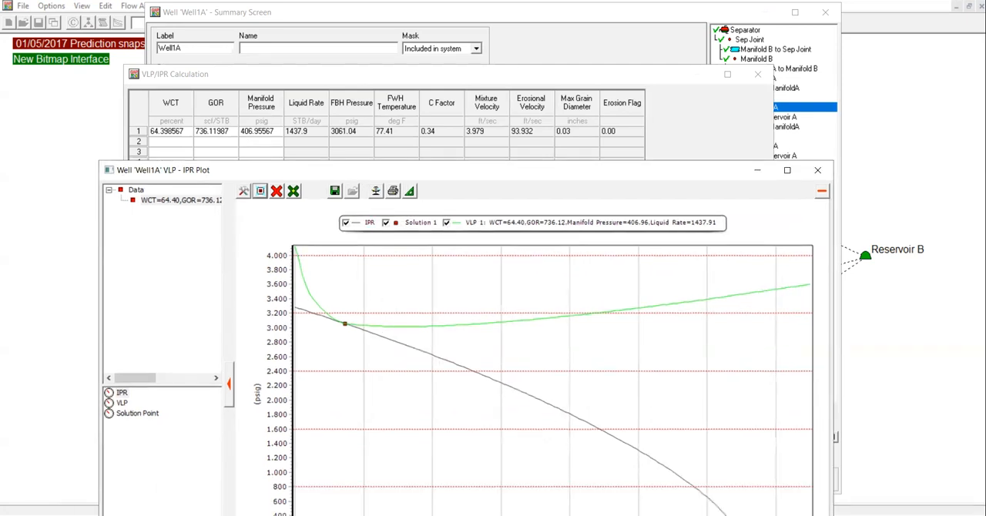
pyautogui.click(817, 170)
# Set Well1A's manifold pressure to 430 psig, recalculate, and check the resulting VLP/IPR plot.
pyautogui.click(259, 132)
pyautogui.click(259, 132)
pyautogui.write('430')
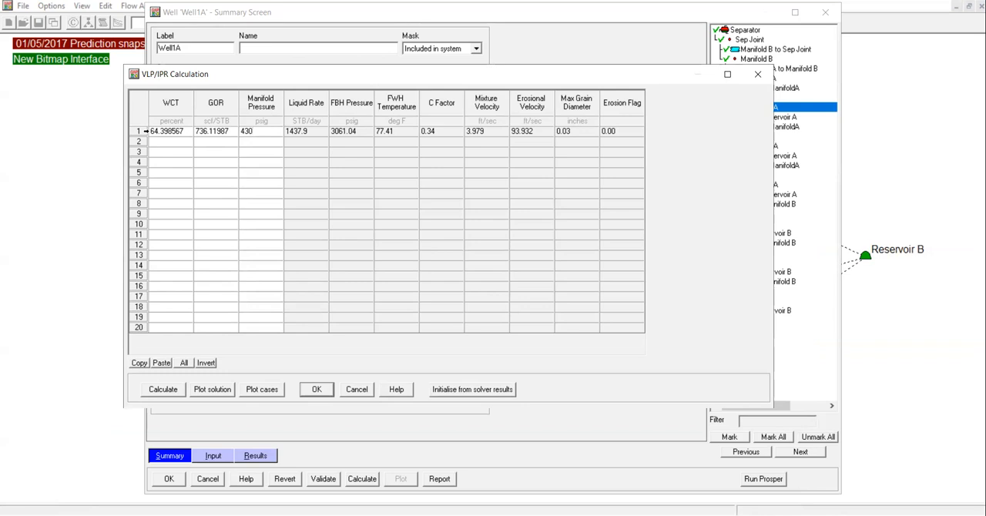
pyautogui.click(150, 394)
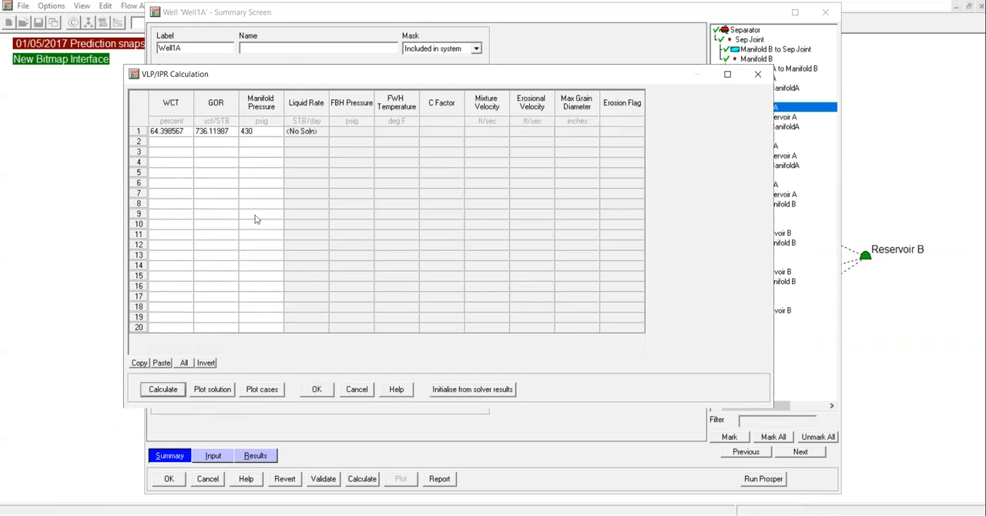
pyautogui.click(216, 391)
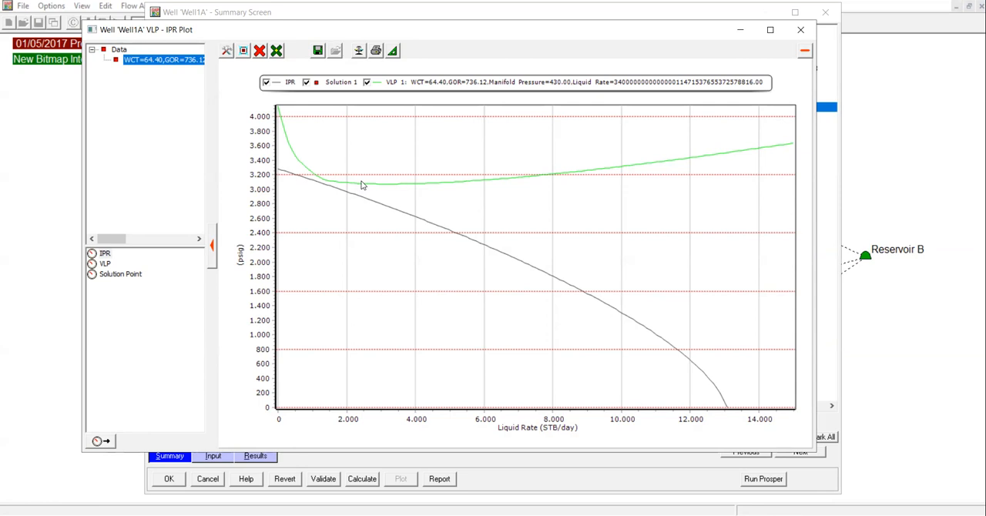
pyautogui.click(801, 29)
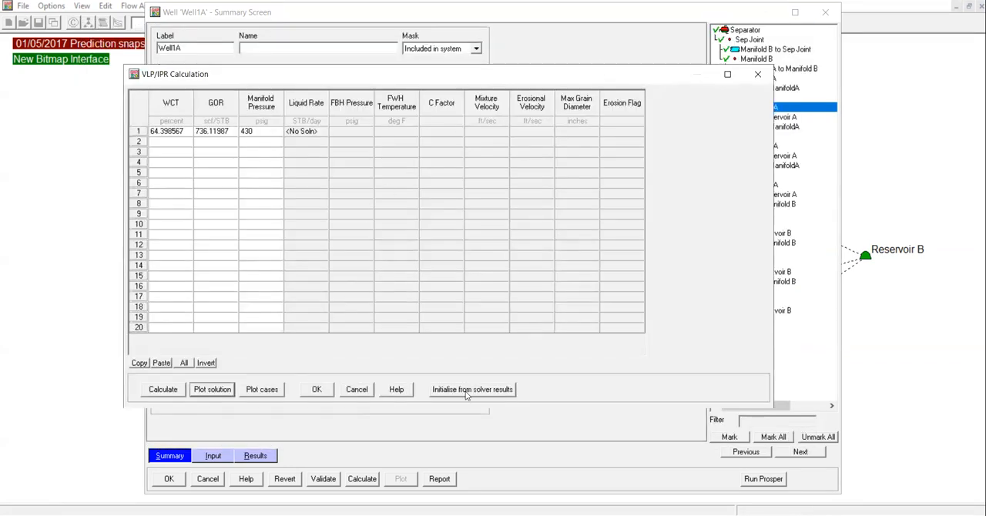
# Reinitialise the Well1A case from the solver results, recalculate it, and place the VLP/IPR plot below the results row for comparison.
pyautogui.click(486, 395)
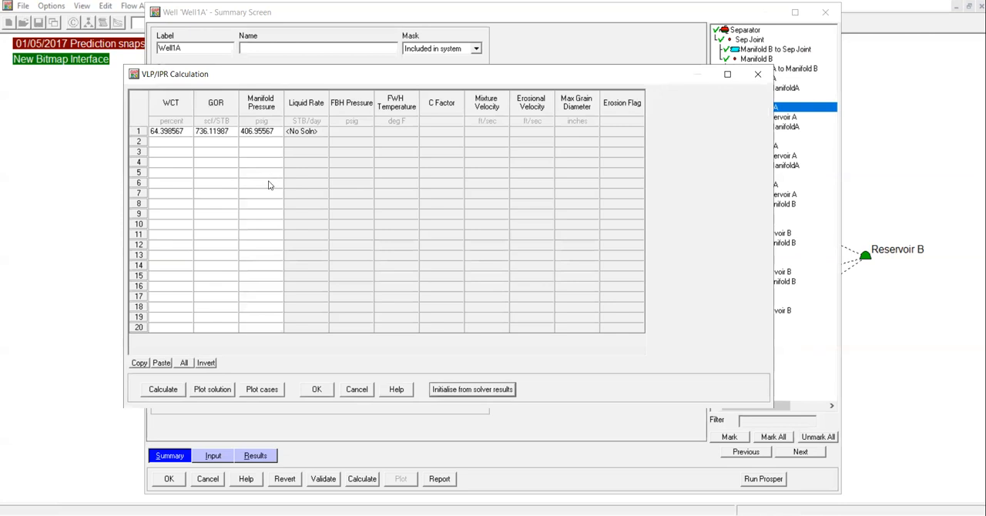
pyautogui.click(169, 392)
pyautogui.click(229, 391)
pyautogui.moveTo(532, 268)
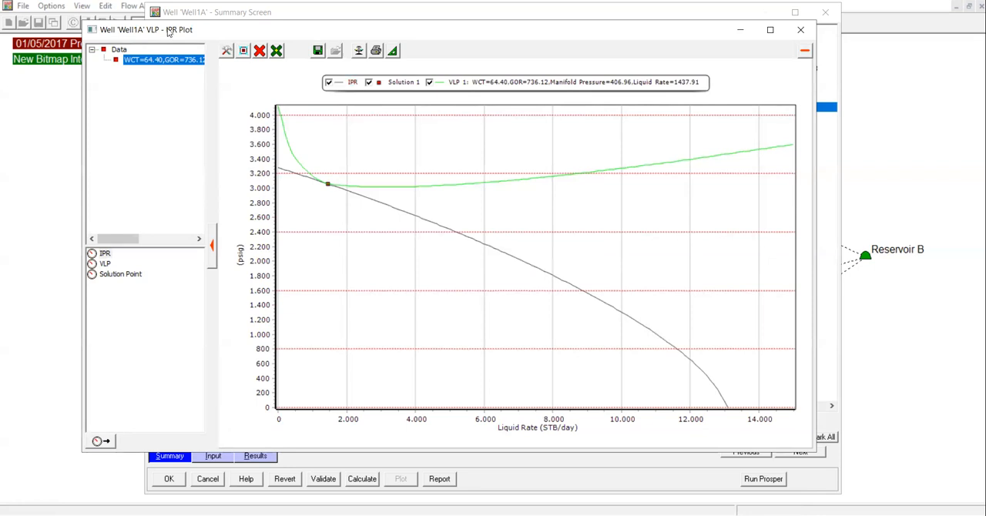
pyautogui.moveTo(169, 33); pyautogui.dragTo(251, 206)
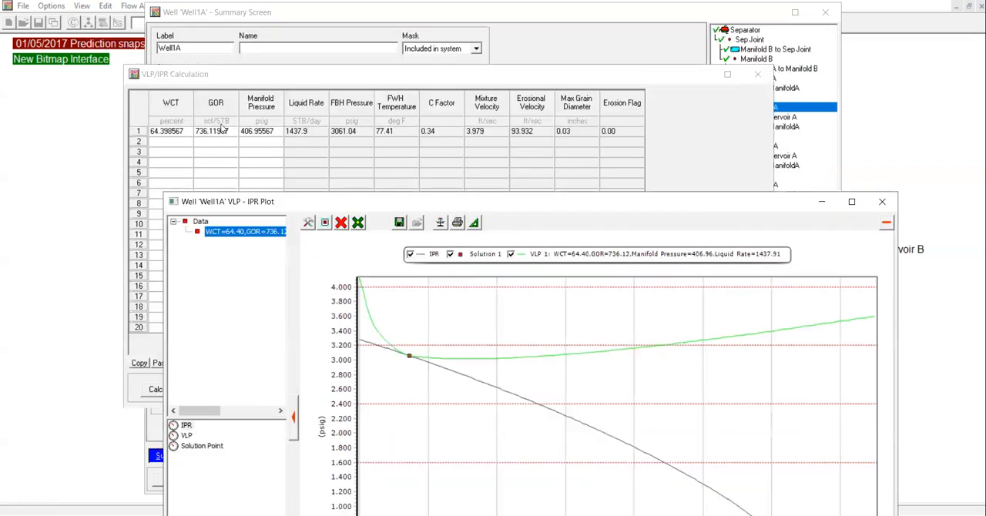